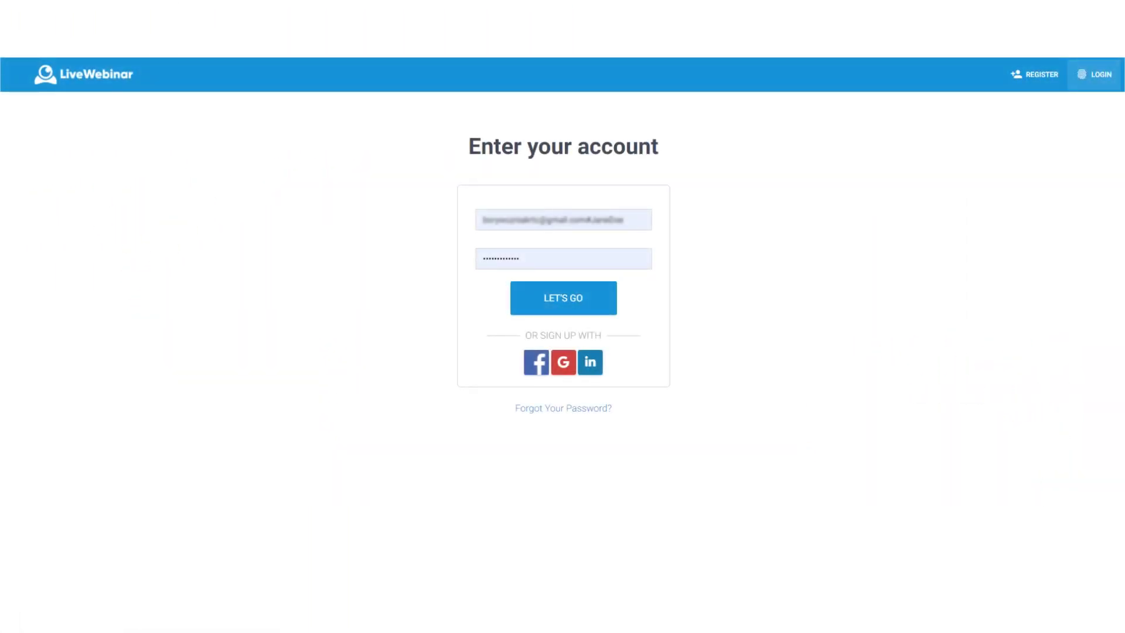
# - Log in to LiveWebinar using the already-filled email and password
pyautogui.click(615, 399)
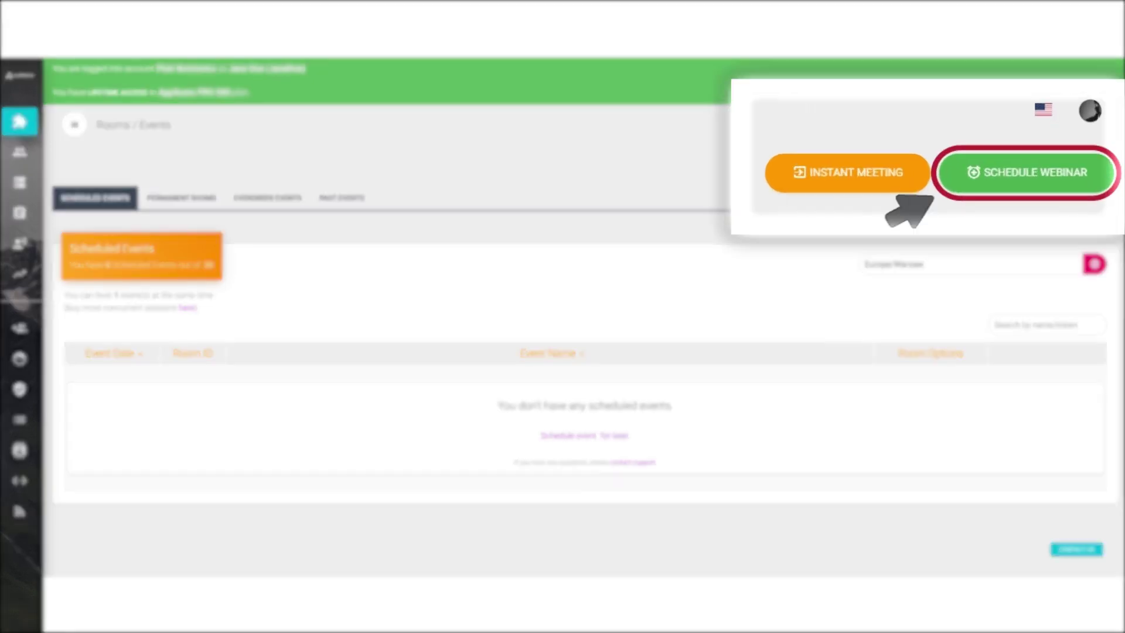
# - Start a new scheduled webinar from the Rooms / Events dashboard
pyautogui.click(1022, 181)
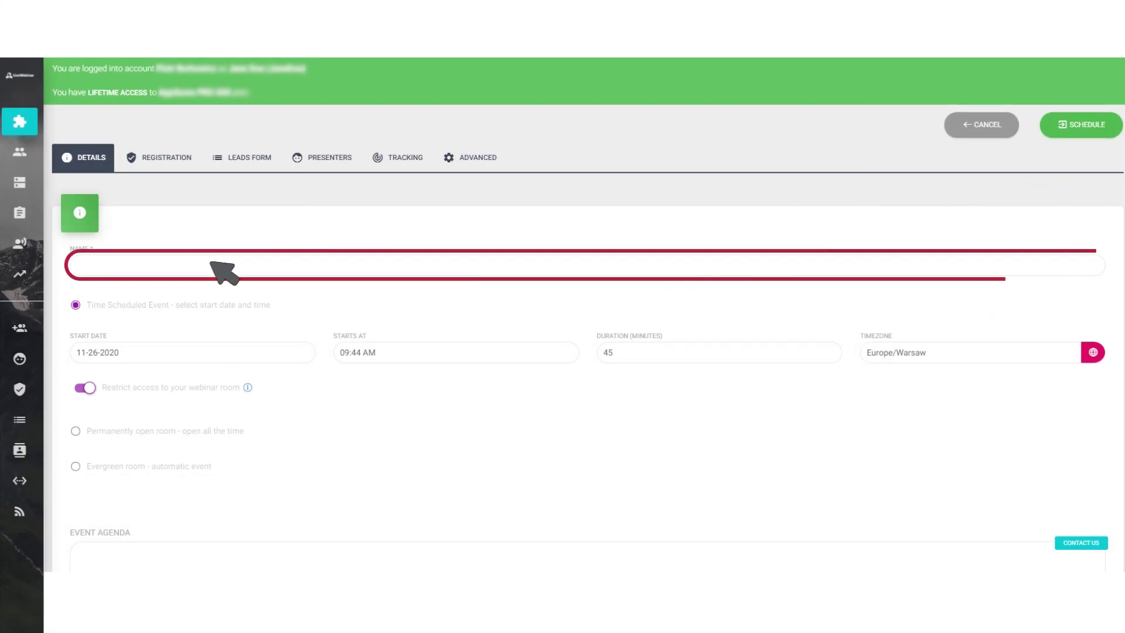
# - Name the webinar 'My First Webinar', check its 45-minute schedule and agenda, then view registration settings
pyautogui.click(181, 264)
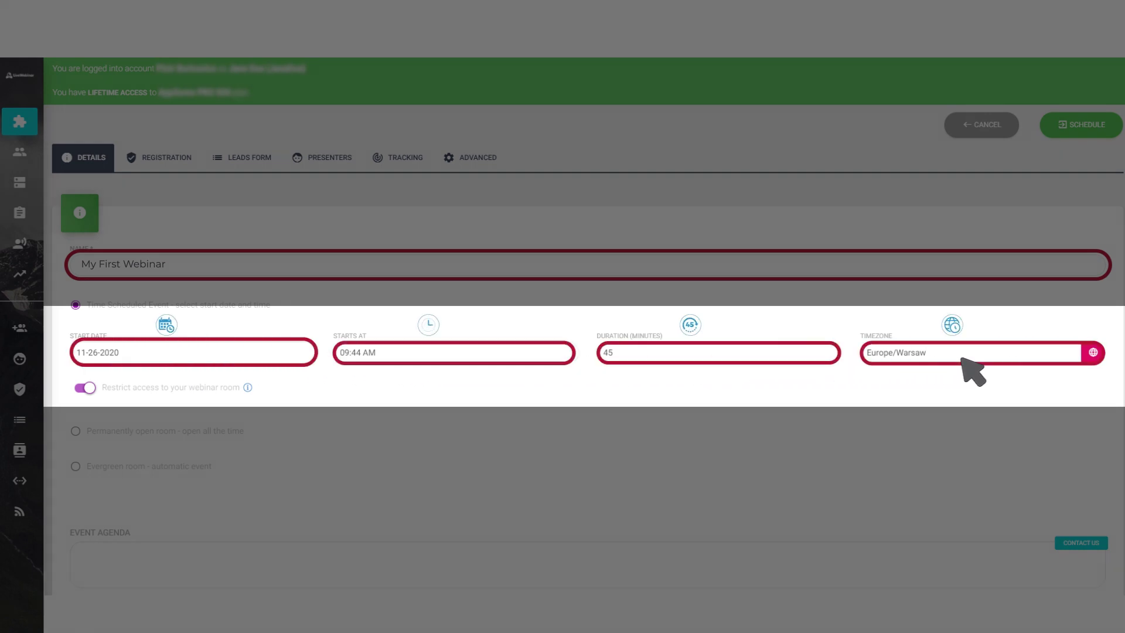
pyautogui.scroll(-3, 966, 370)
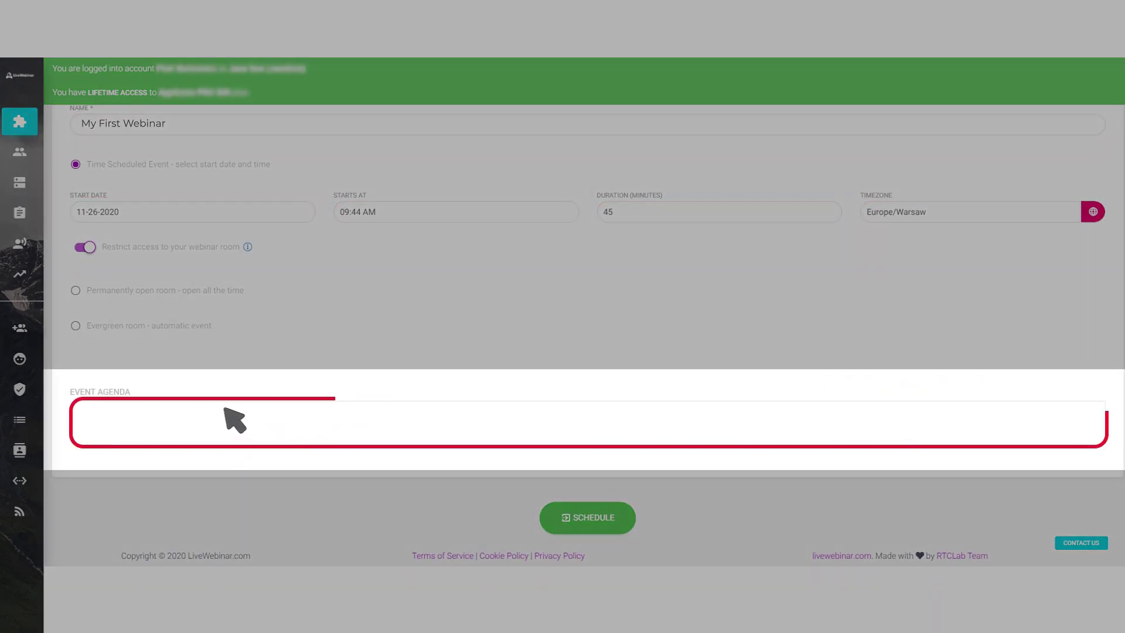
pyautogui.click(225, 410)
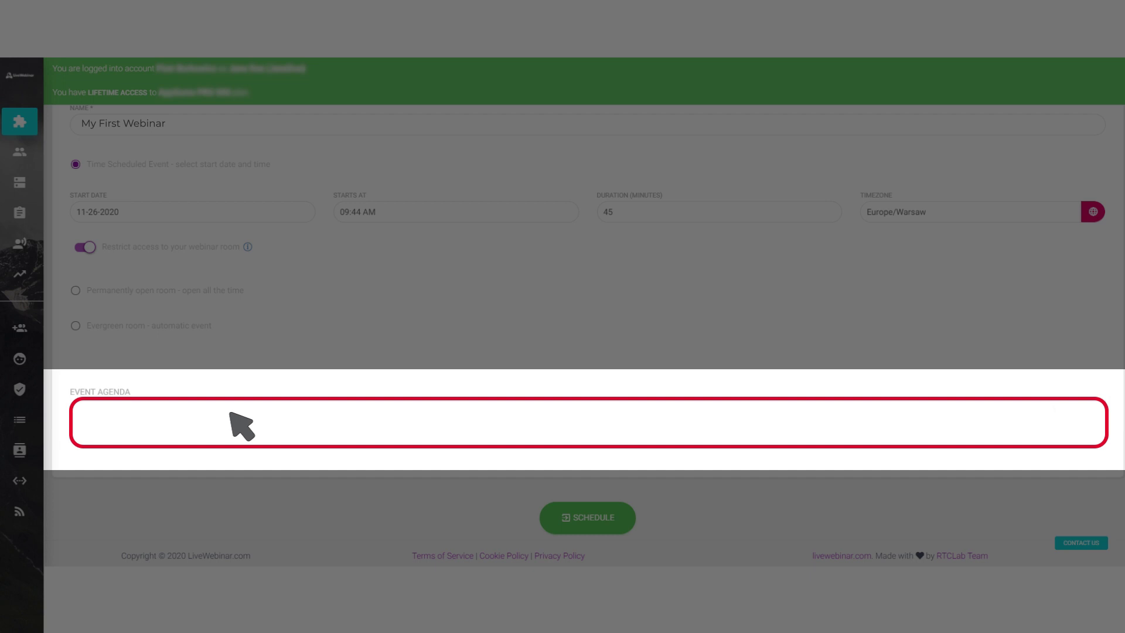
pyautogui.scroll(3, 234, 404)
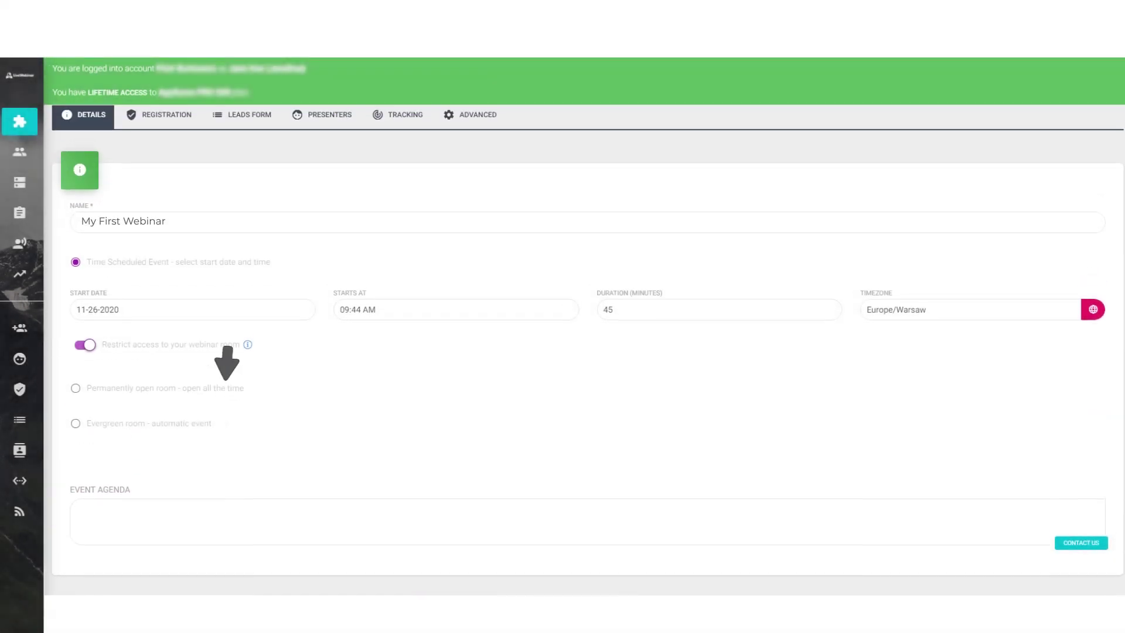
pyautogui.click(167, 159)
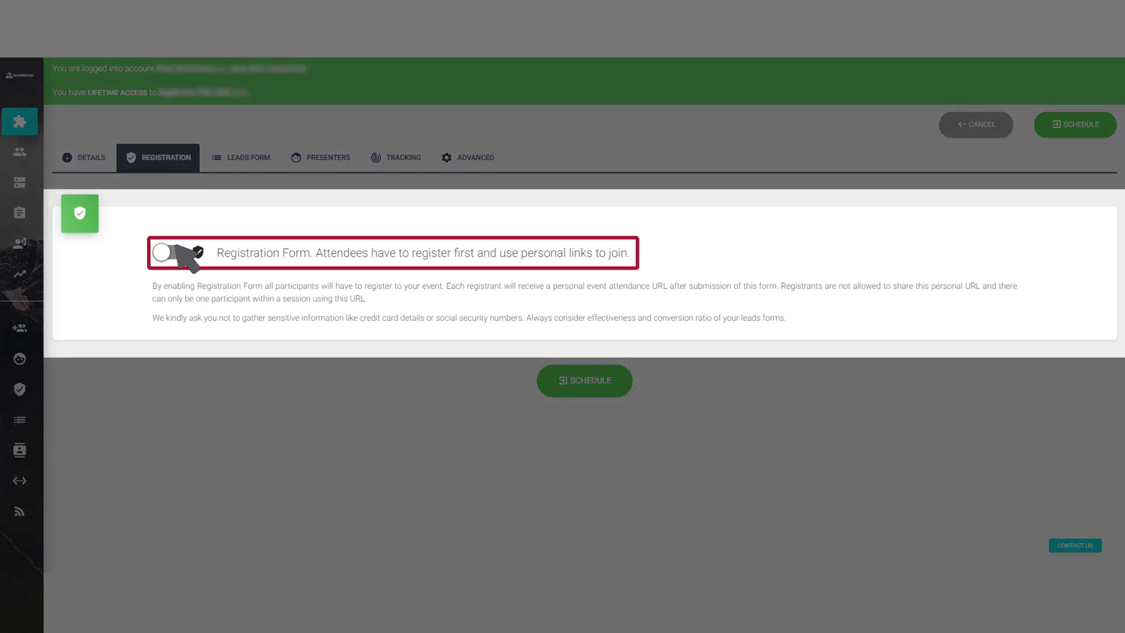
# - Switch on the Registration Form toggle so attendees must register first
pyautogui.click(177, 248)
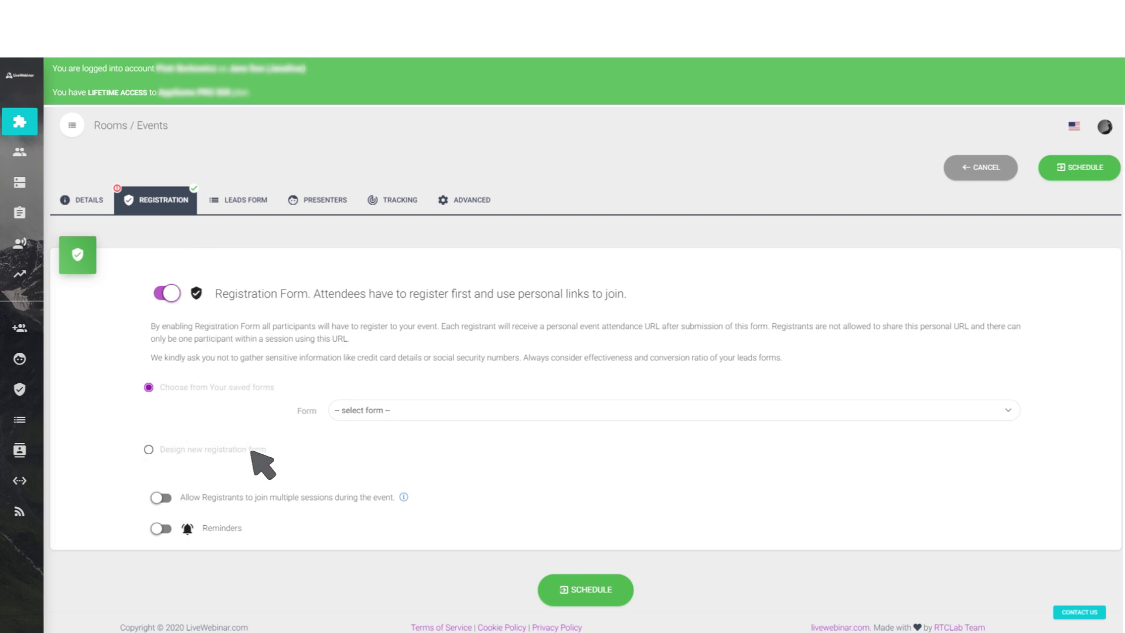
# - Design a new form 'My conference online registration' described 'Please fill out the following fields'
pyautogui.click(252, 449)
pyautogui.write('My')
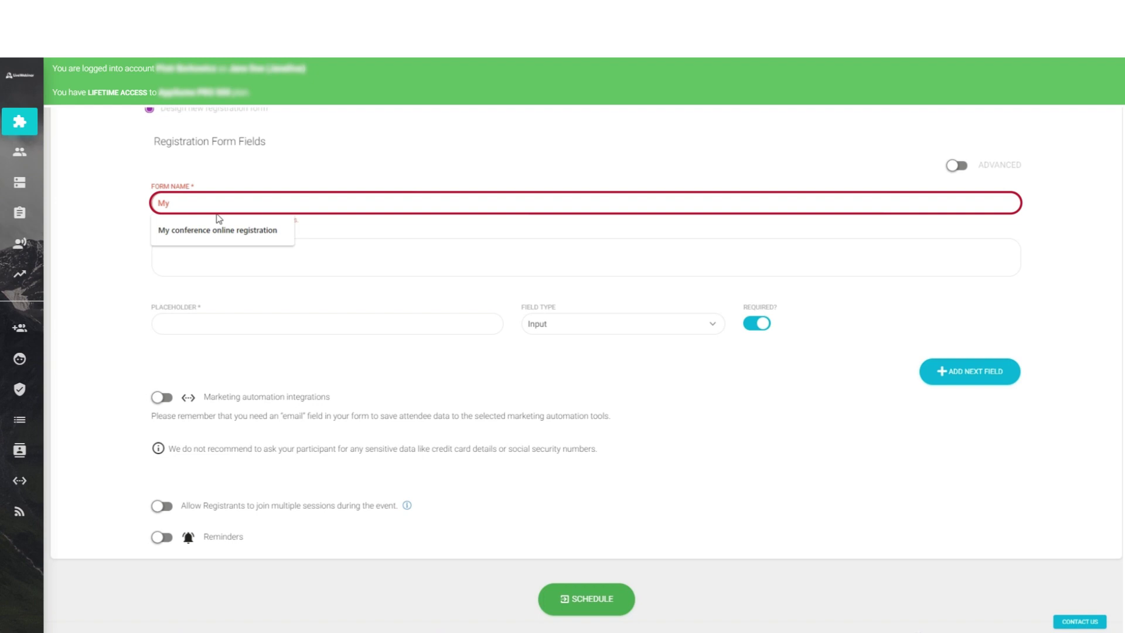
pyautogui.click(218, 230)
pyautogui.click(244, 258)
pyautogui.write('Please fill out the following fields')
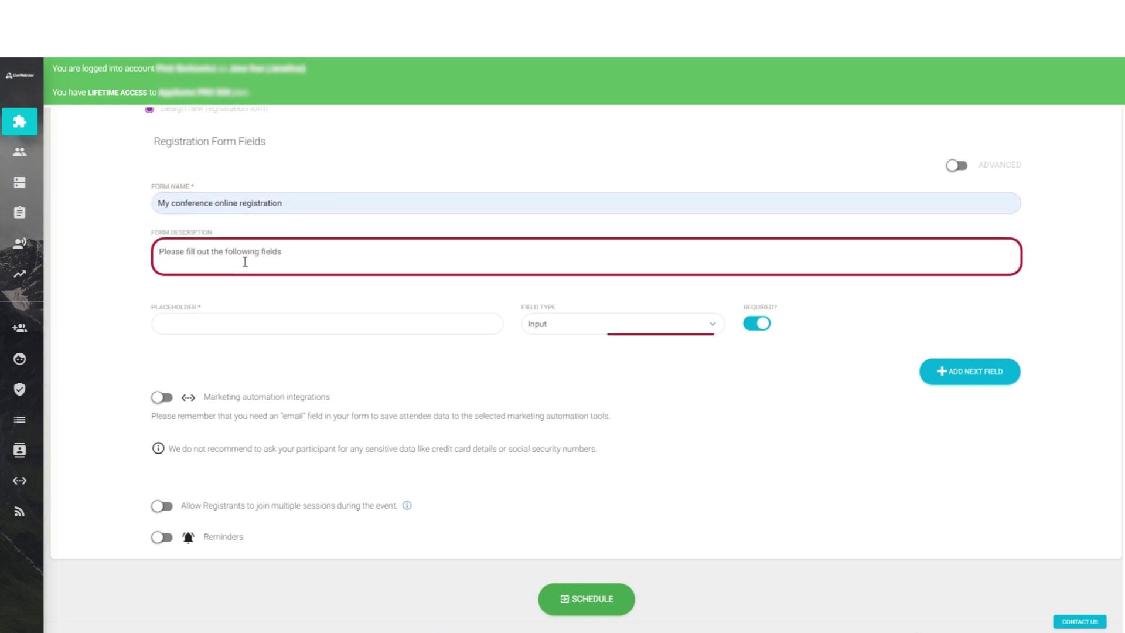
# - Add a required Name field and a second field of type E-mail
pyautogui.click(234, 324)
pyautogui.write('Name')
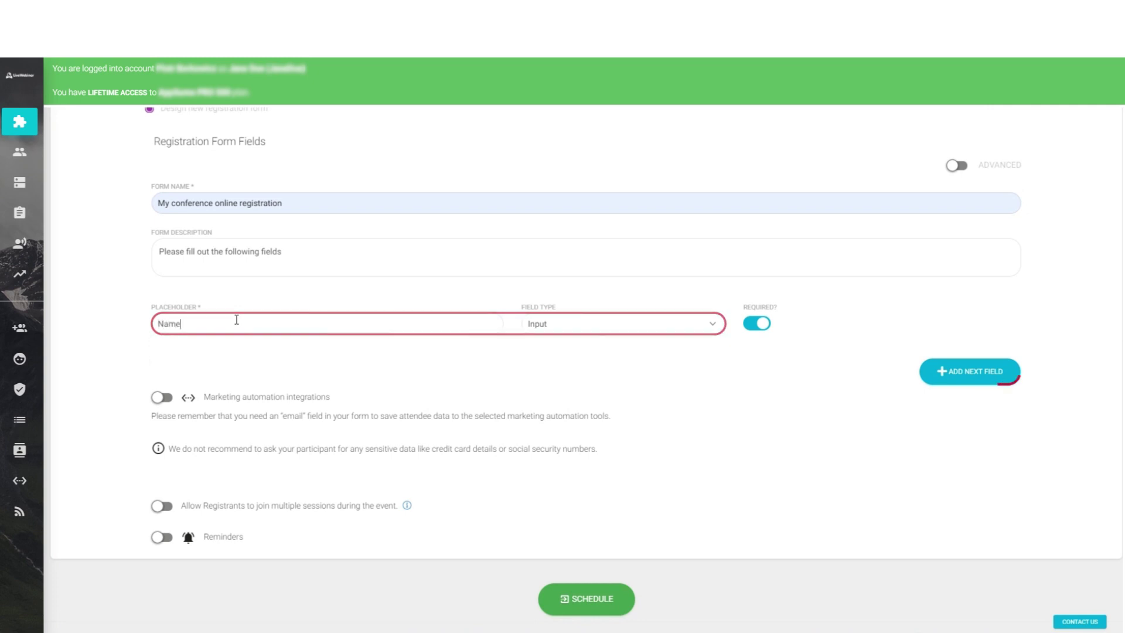
pyautogui.click(946, 381)
pyautogui.click(215, 379)
pyautogui.write('E-mail')
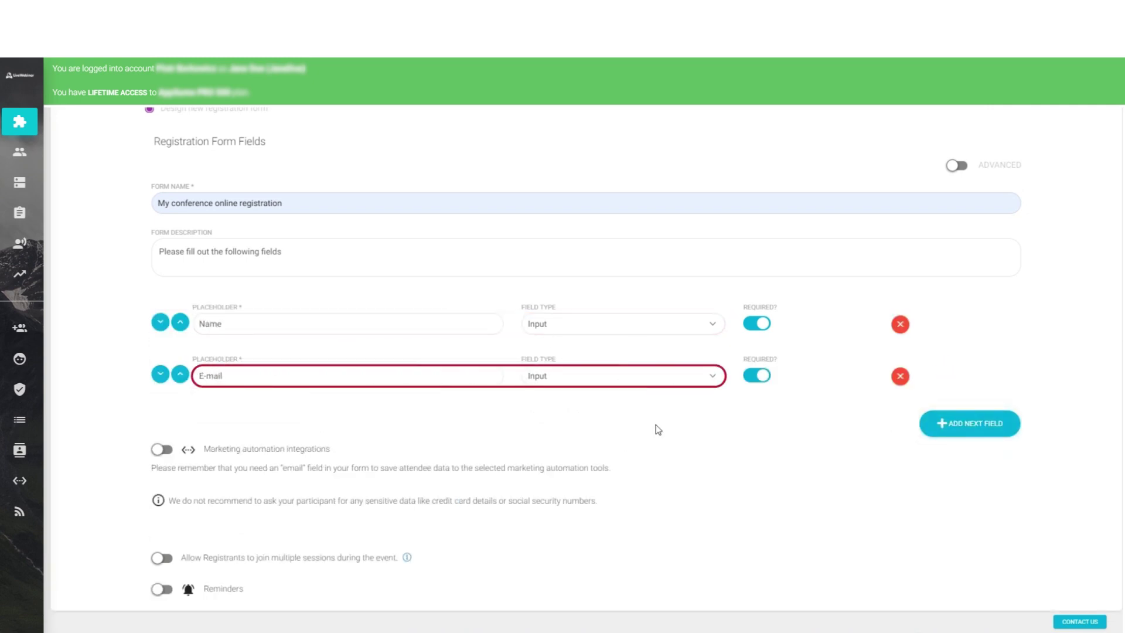
pyautogui.click(621, 376)
pyautogui.click(572, 437)
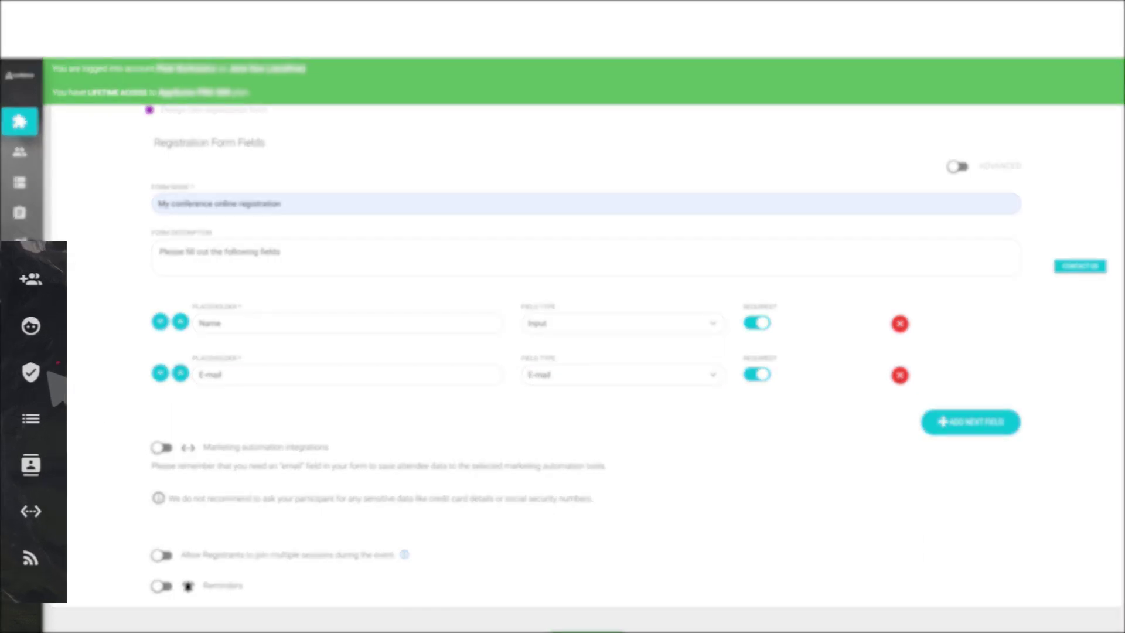
pyautogui.click(21, 389)
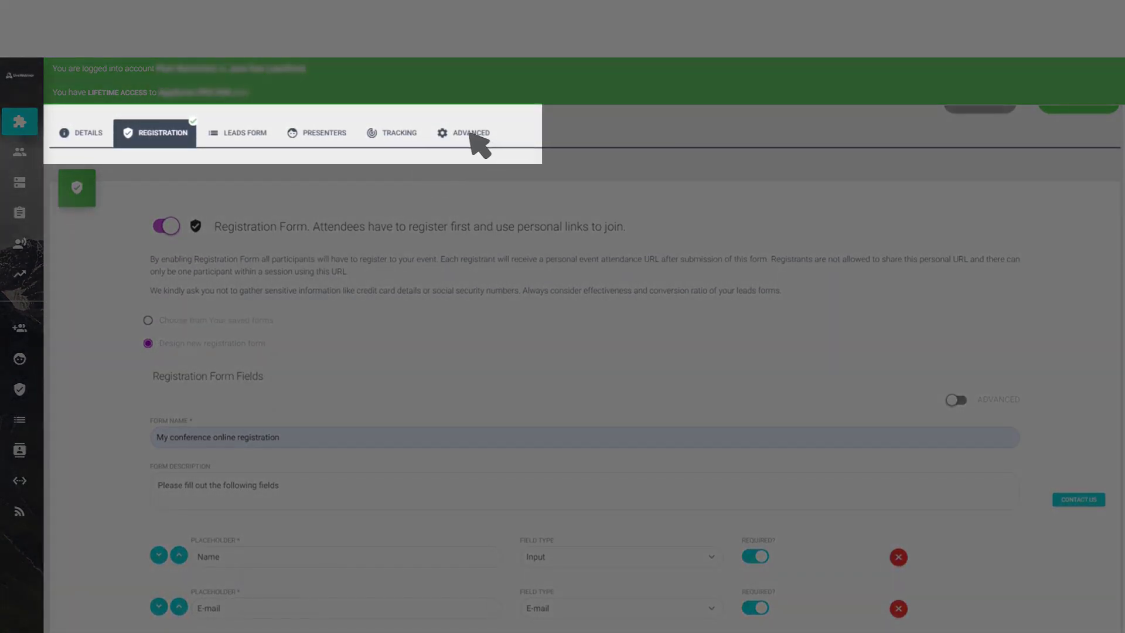
# - In Advanced settings, set Initial Audio Mode to Q&A - Participant Questions
pyautogui.click(472, 133)
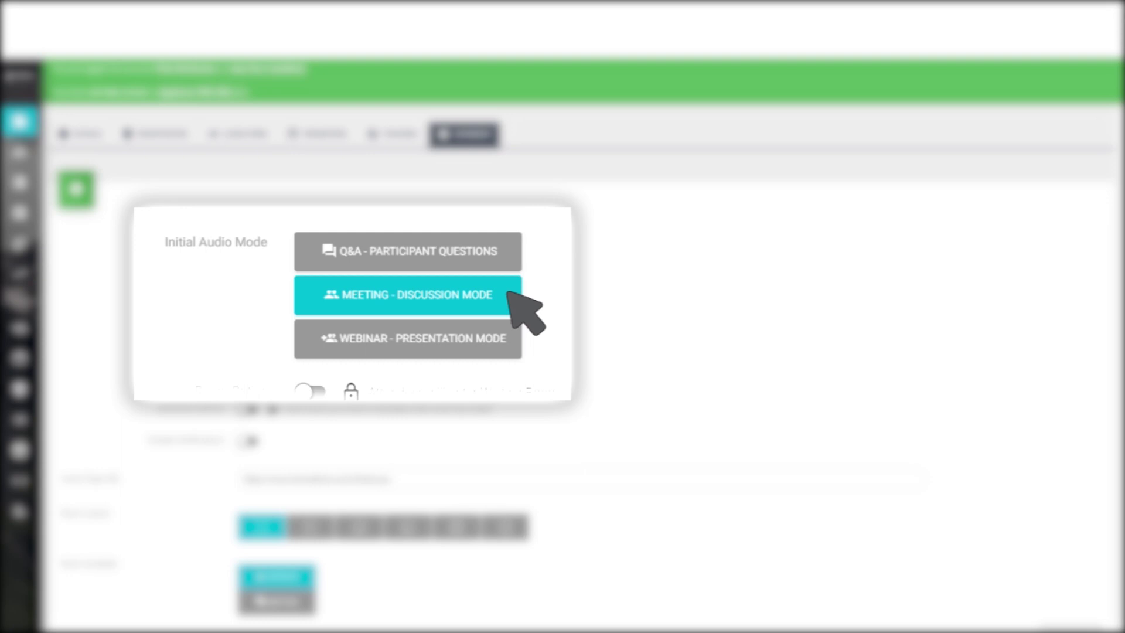
pyautogui.click(508, 338)
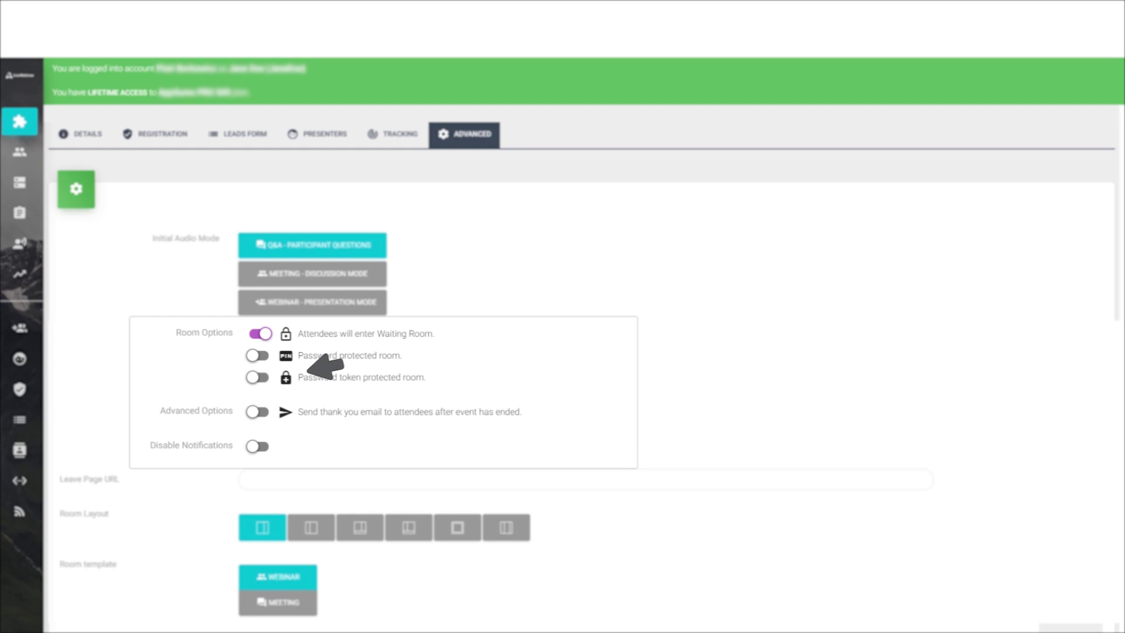
# - Enable password and password-token protection and the thank-you email, then schedule the webinar
pyautogui.click(251, 357)
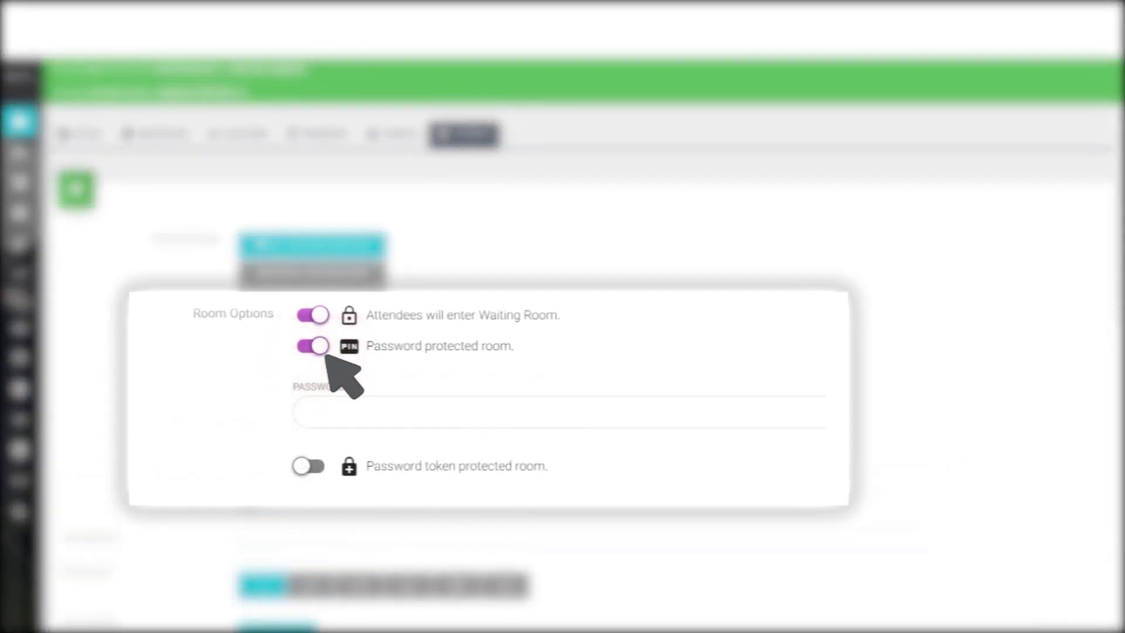
pyautogui.click(345, 409)
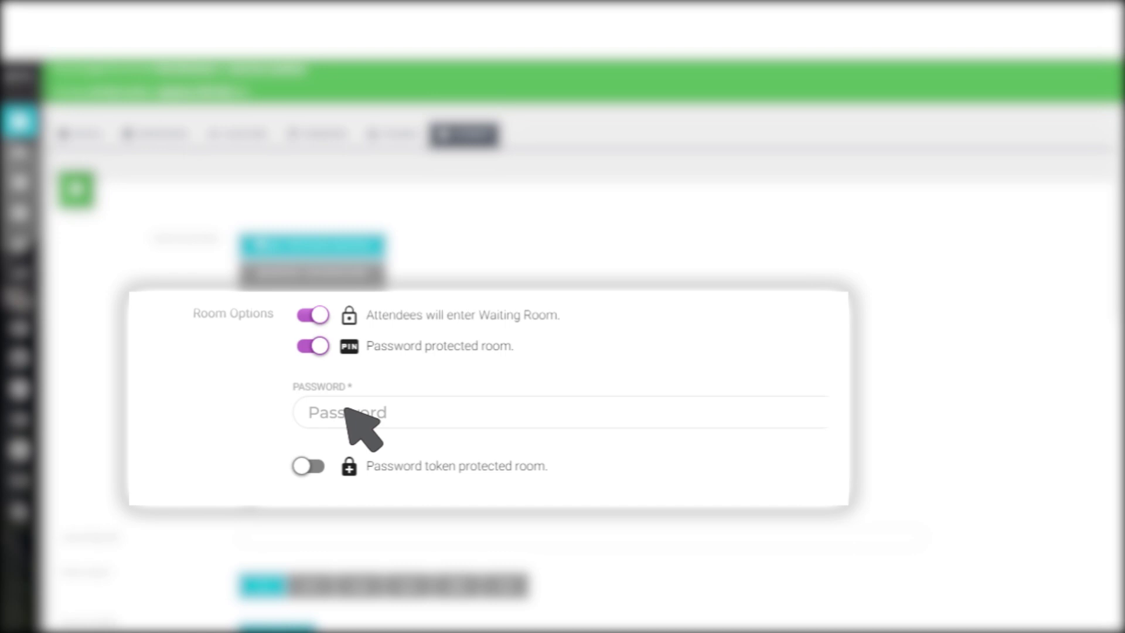
pyautogui.click(313, 466)
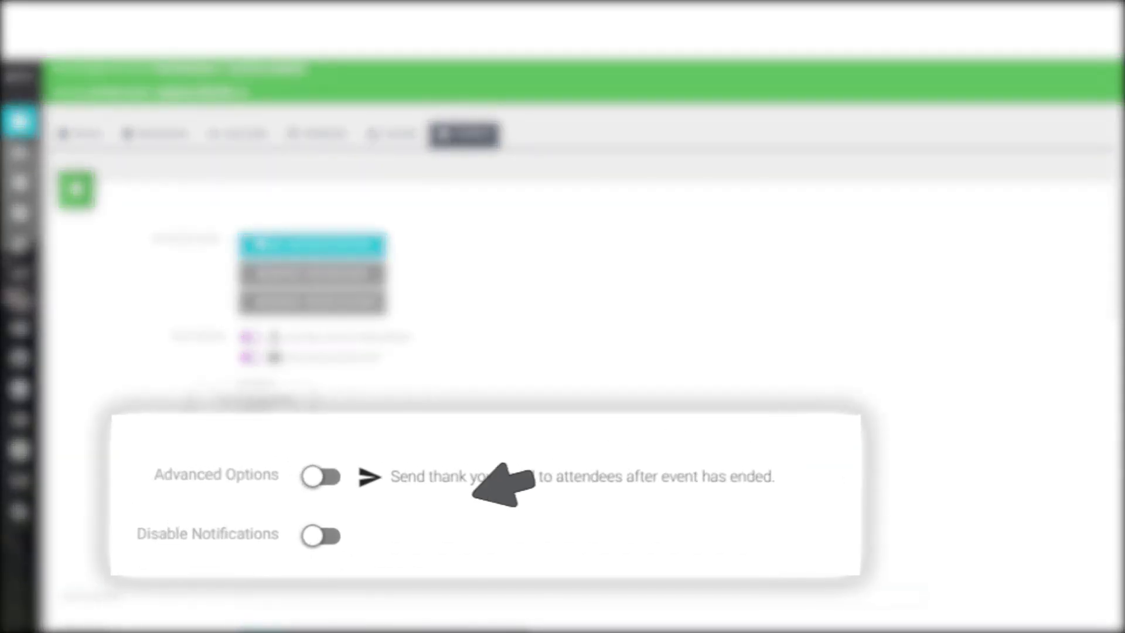
pyautogui.click(322, 475)
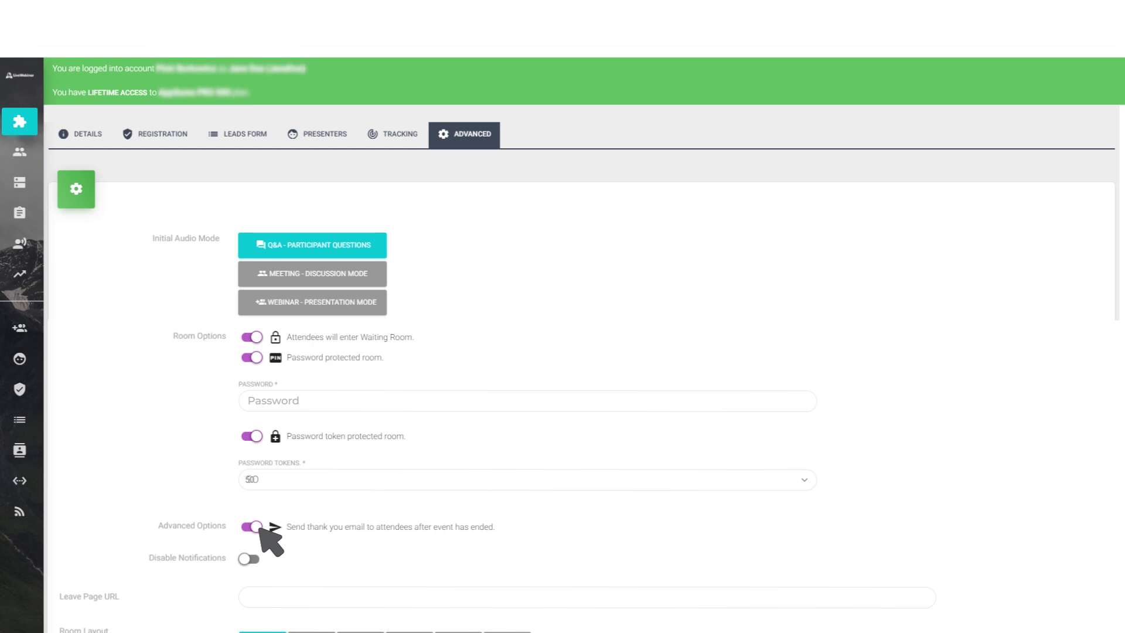
pyautogui.scroll(-7, 260, 525)
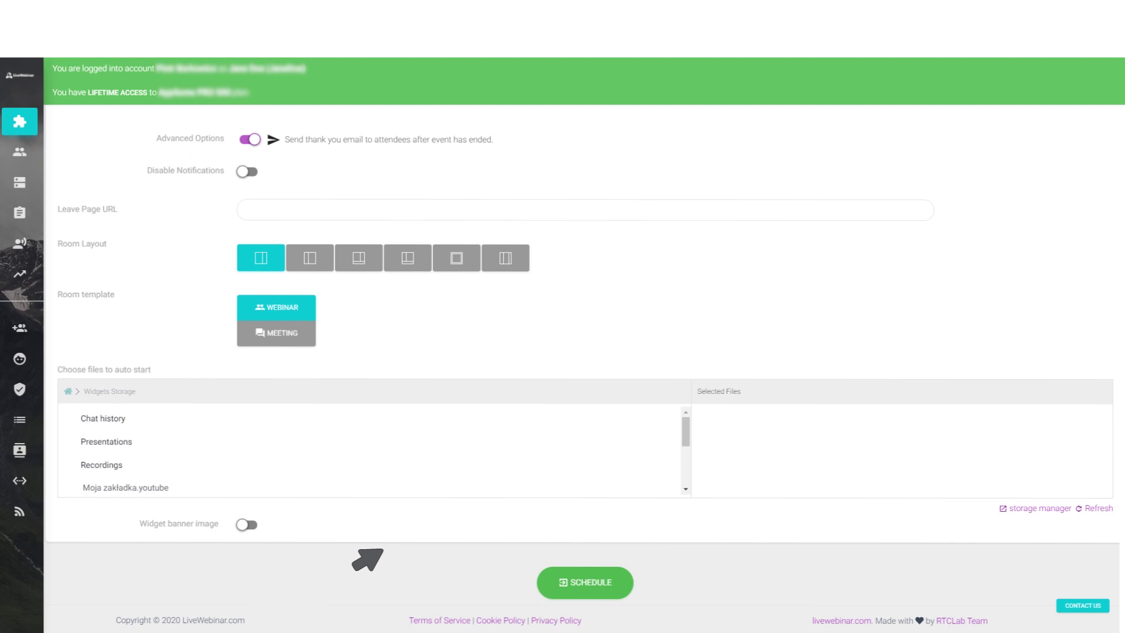
pyautogui.click(597, 588)
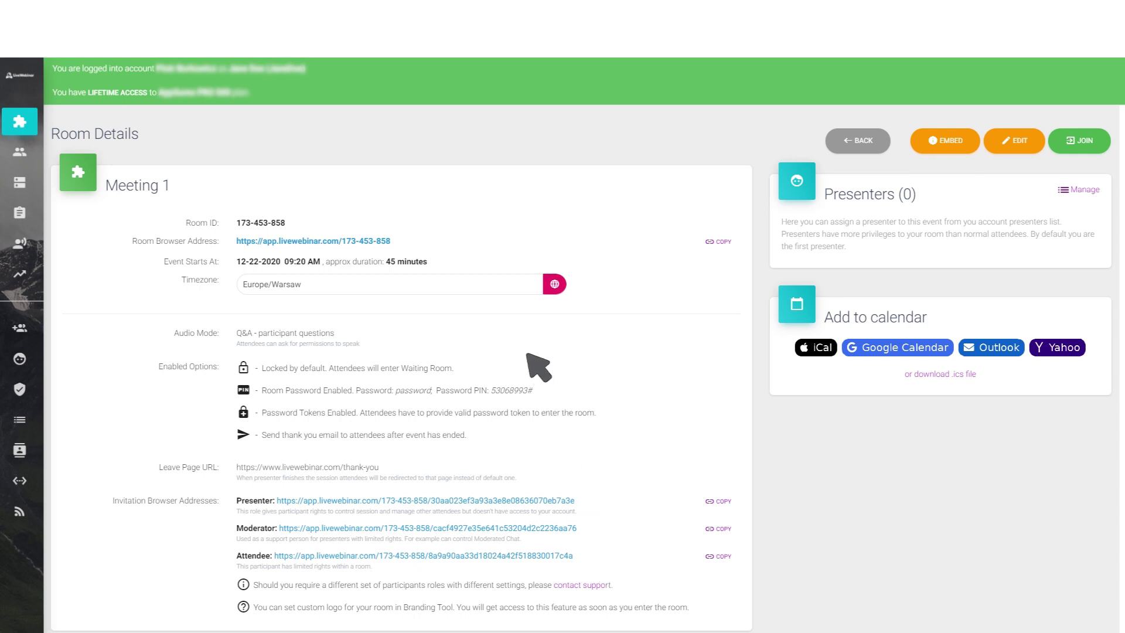
# - Scroll through Meeting 1's Room Details to review the Presenter, Moderator and Attendee links
pyautogui.scroll(-2, 538, 367)
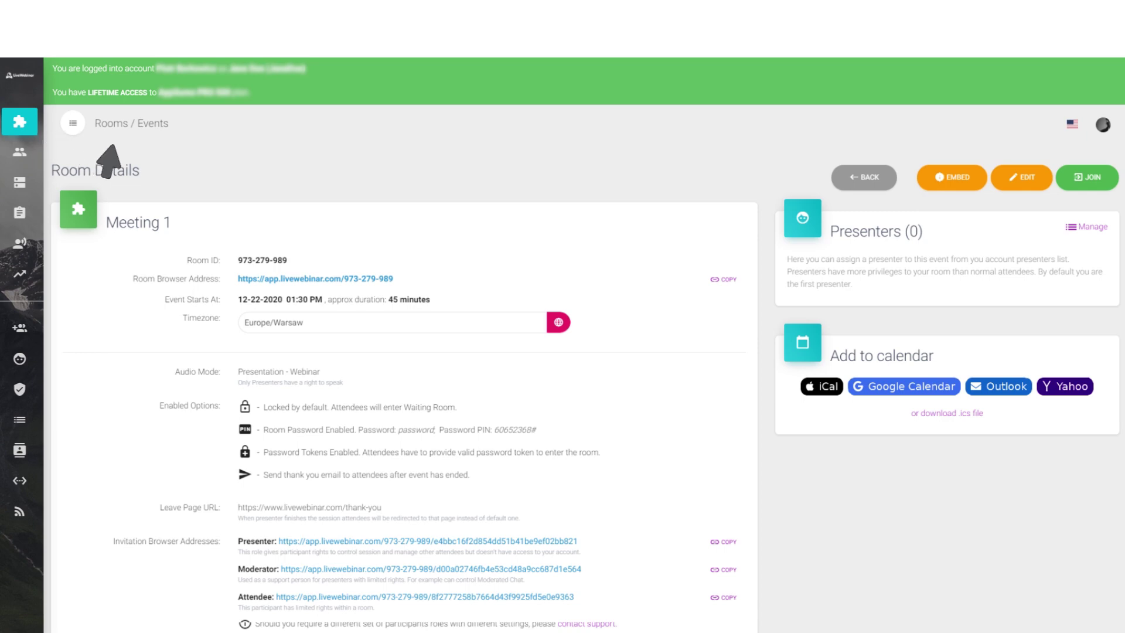
pyautogui.scroll(-2, 447, 248)
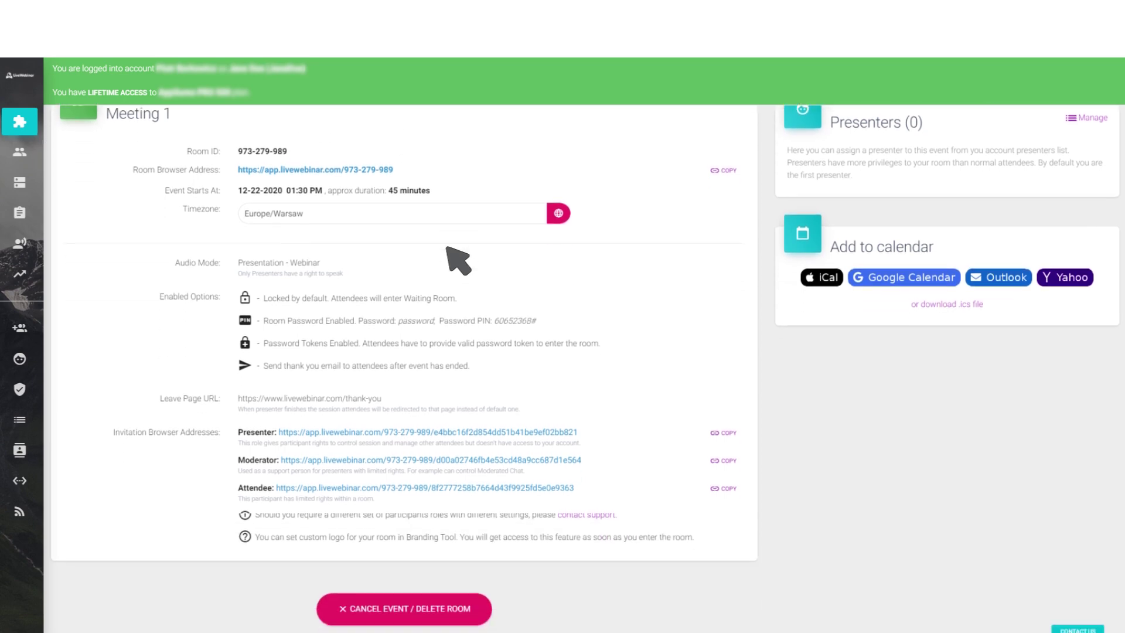